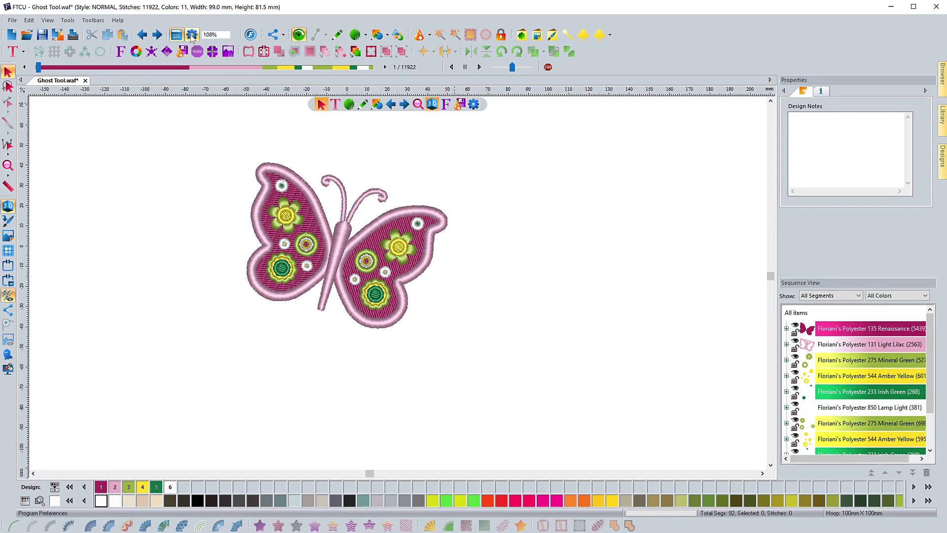
- Open the Preferences dialog from the Tools menu over the butterfly design
left_click(67, 20)
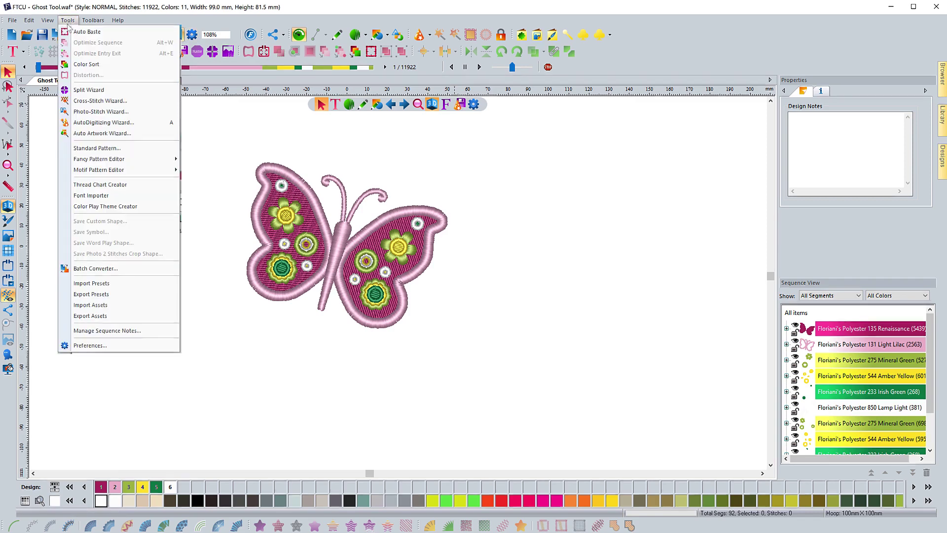
left_click(90, 346)
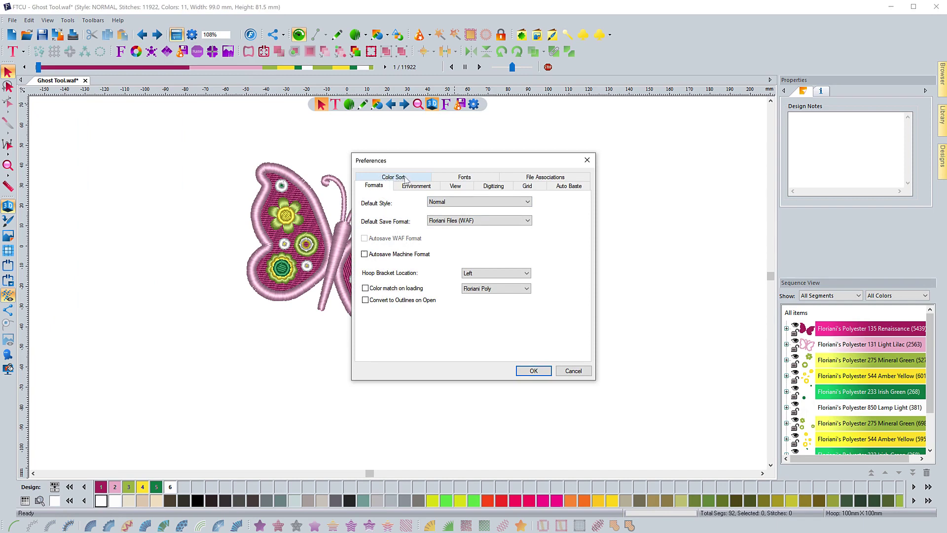
- On the Color Sort page, enter a 5% overlap limit, then change it back to 100%
left_click(405, 179)
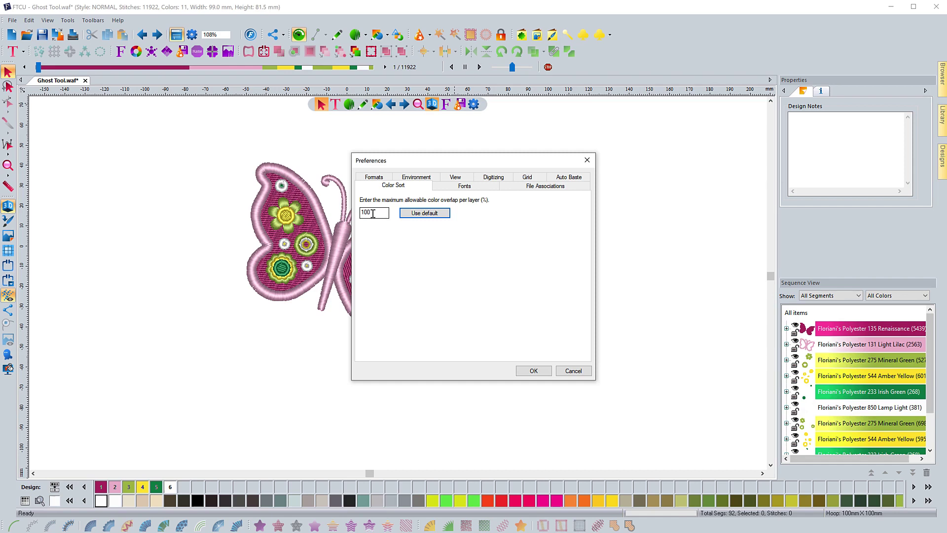
double_click(373, 213)
type("5")
double_click(364, 213)
type("100")
- Apply the preferences and trial a Color Sort on all items at 100% overlap, then undo to 11 colours
left_click(529, 370)
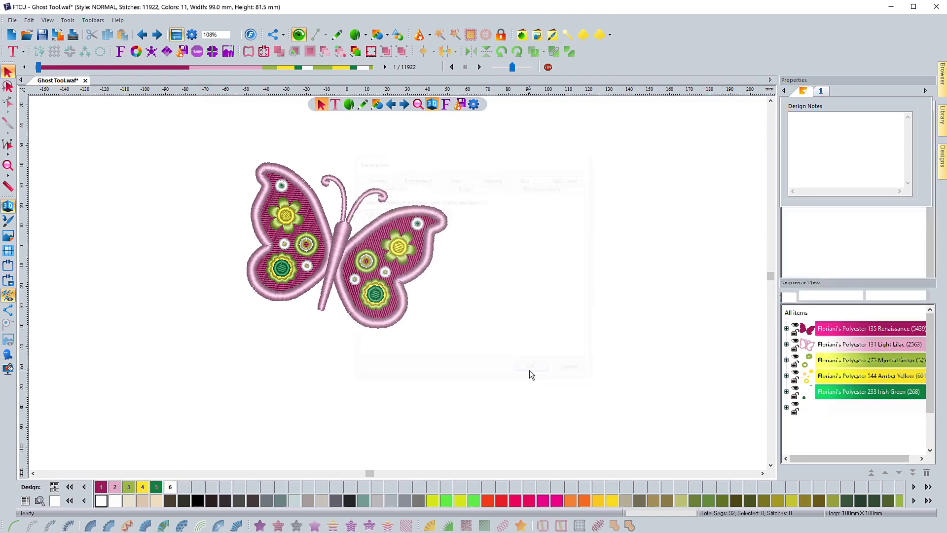
left_click(793, 314)
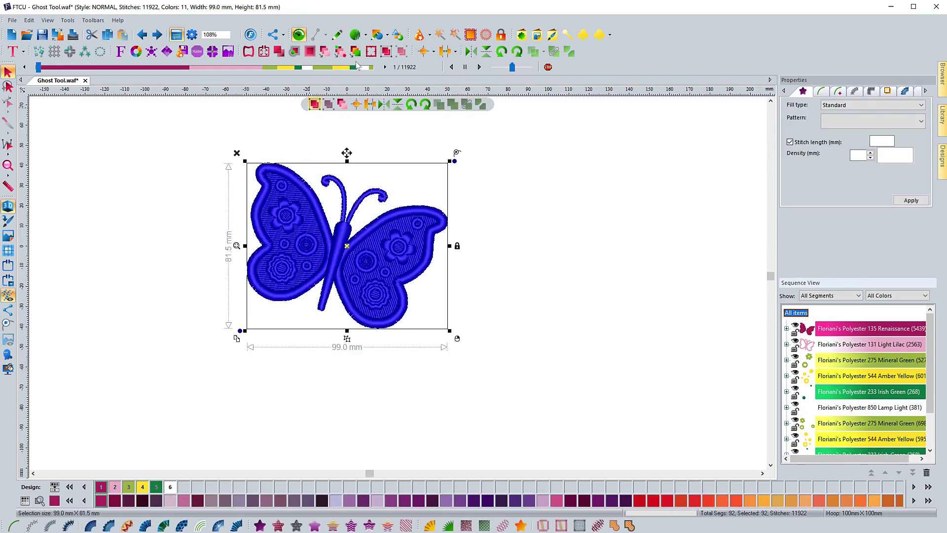
left_click(355, 52)
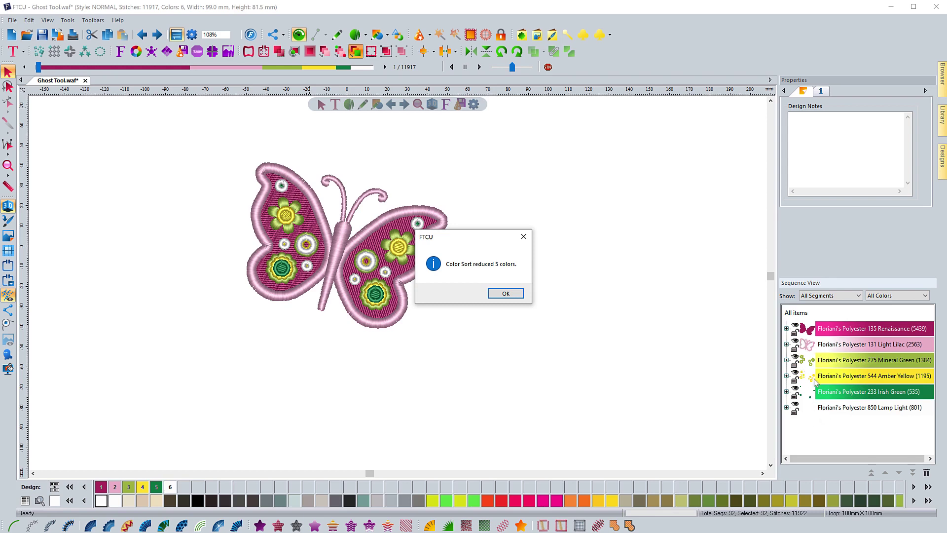
left_click(508, 294)
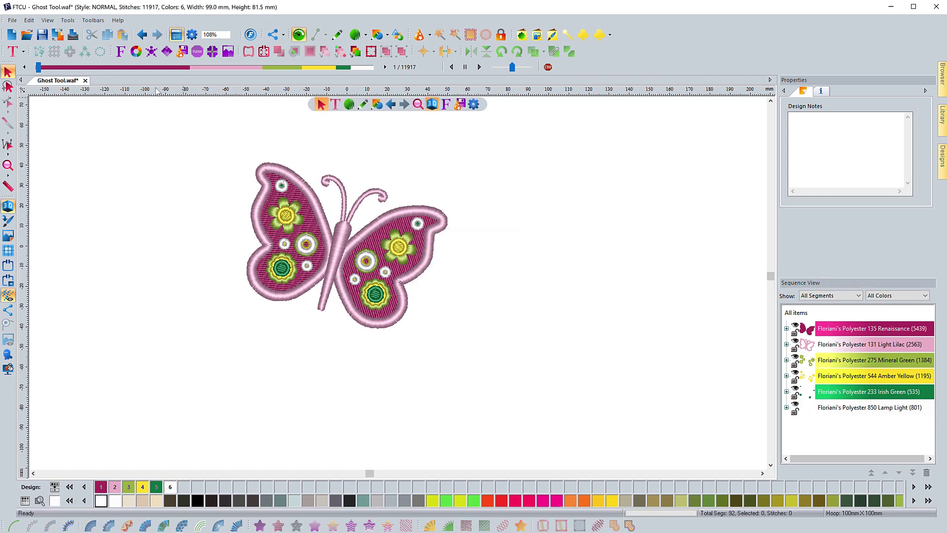
left_click(142, 35)
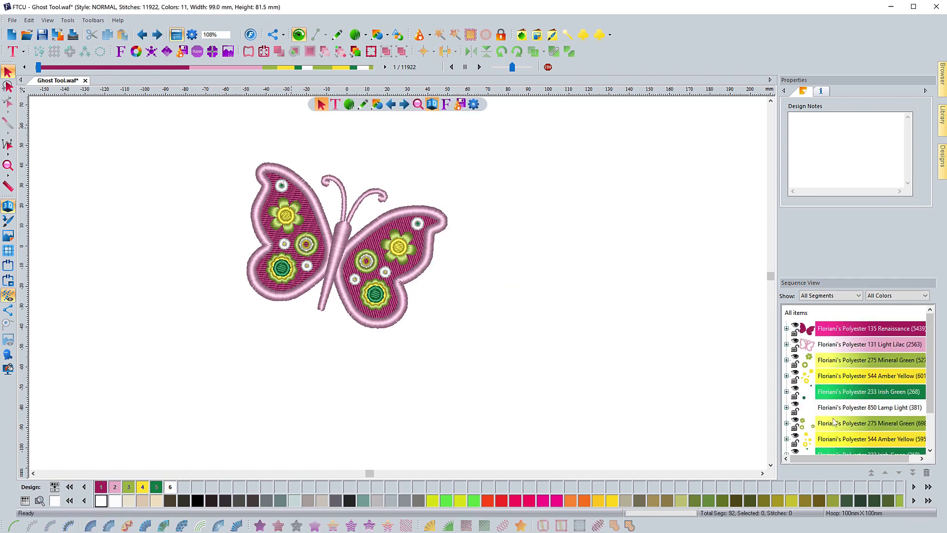
- Set the Color Sort overlap to 5%, then colour-sort the marquee-selected butterfly down to 7 colours
left_click(473, 104)
left_click(393, 177)
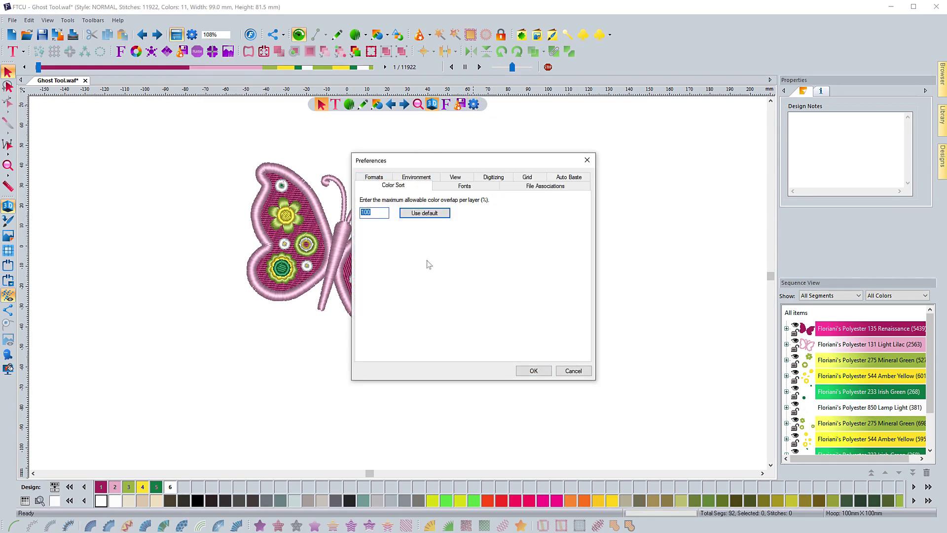
type("5")
left_click(532, 371)
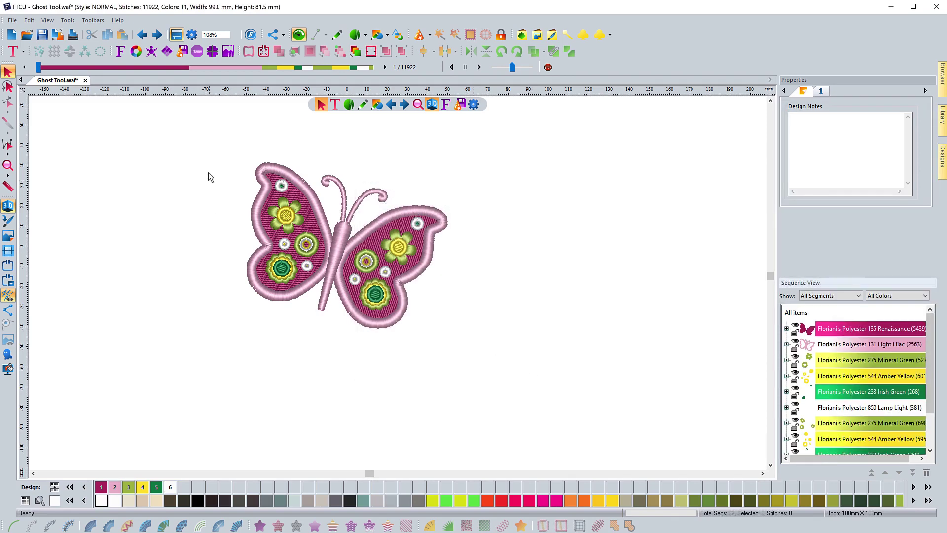
left_click_drag(201, 139, 532, 370)
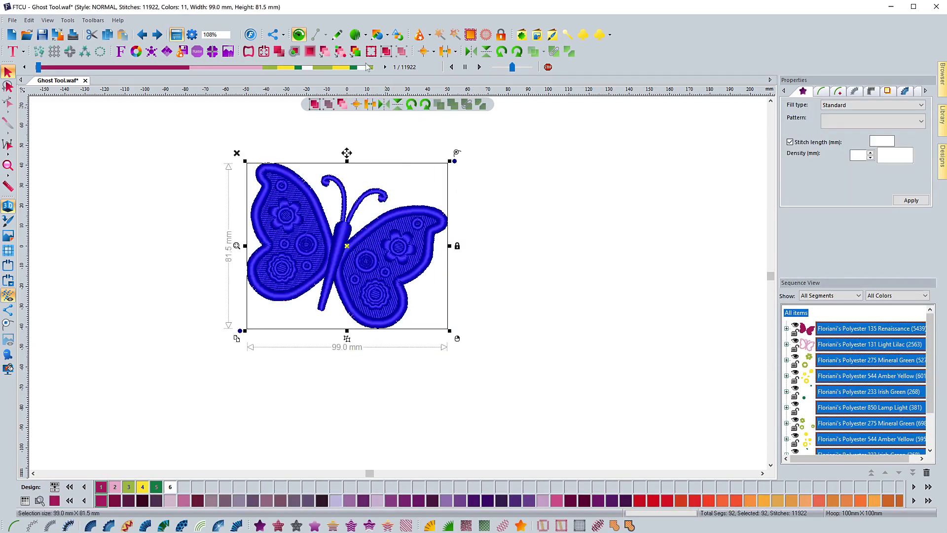
left_click(356, 51)
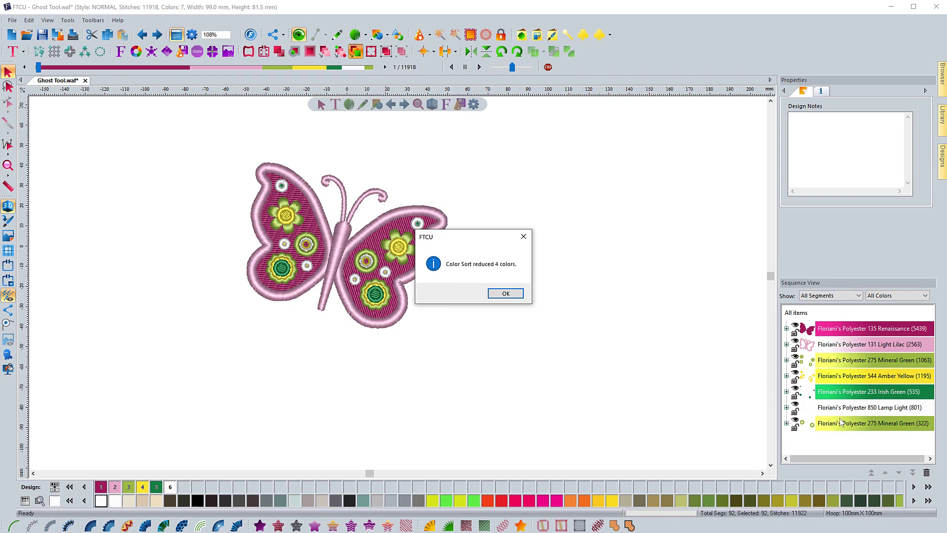
- Change the Color Sort maximum overlap in Preferences from 5 to 0%
left_click(506, 293)
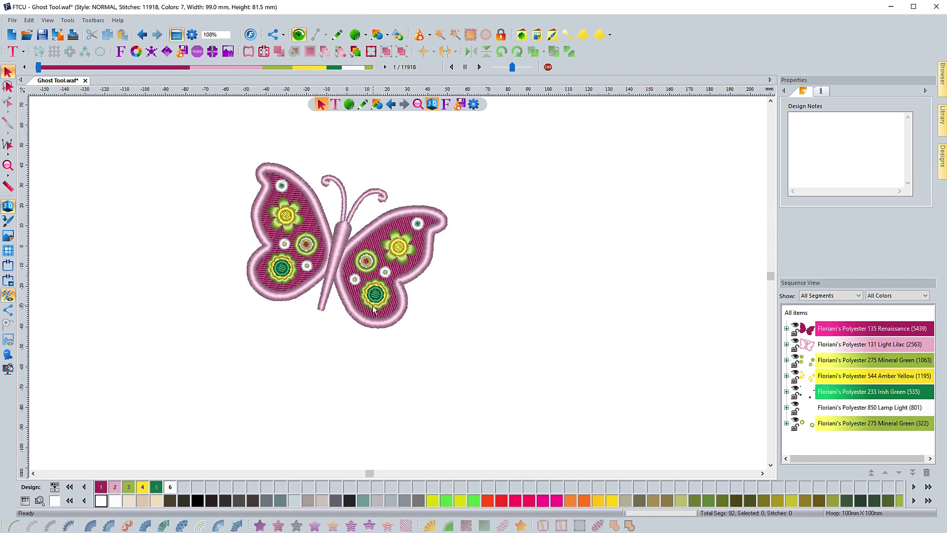
left_click(474, 105)
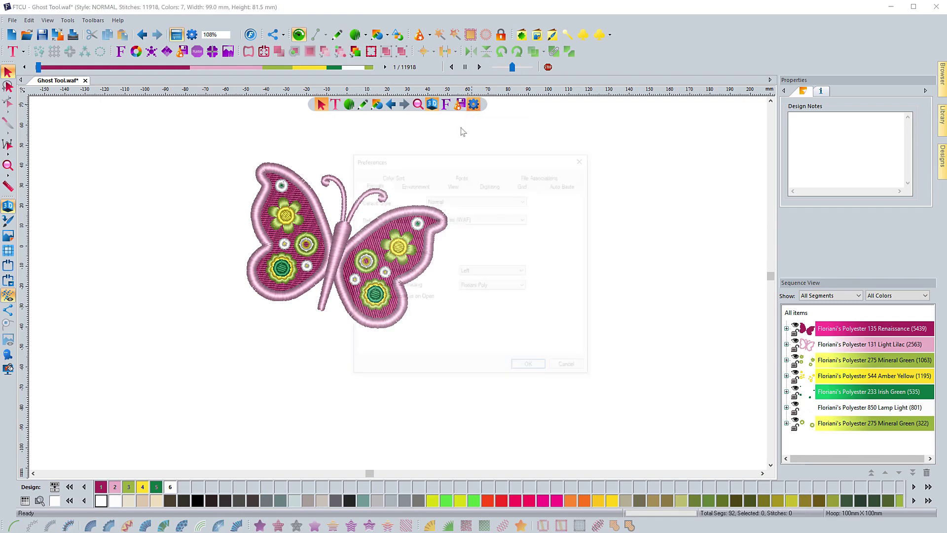
left_click(393, 177)
double_click(377, 211)
key("BackSpace")
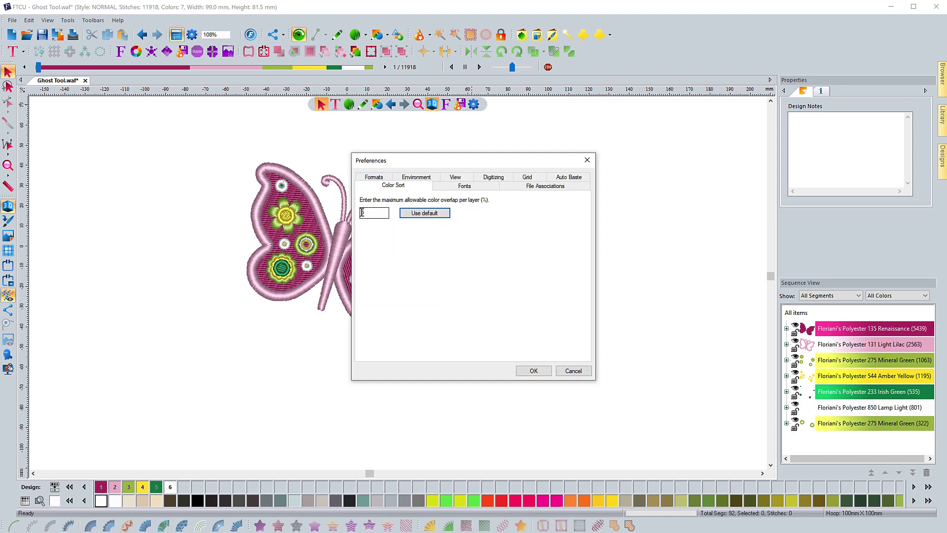
type("5")
double_click(365, 213)
type("0")
- Apply the 0% limit and colour-sort the whole butterfly again, merging no further colours
left_click(533, 370)
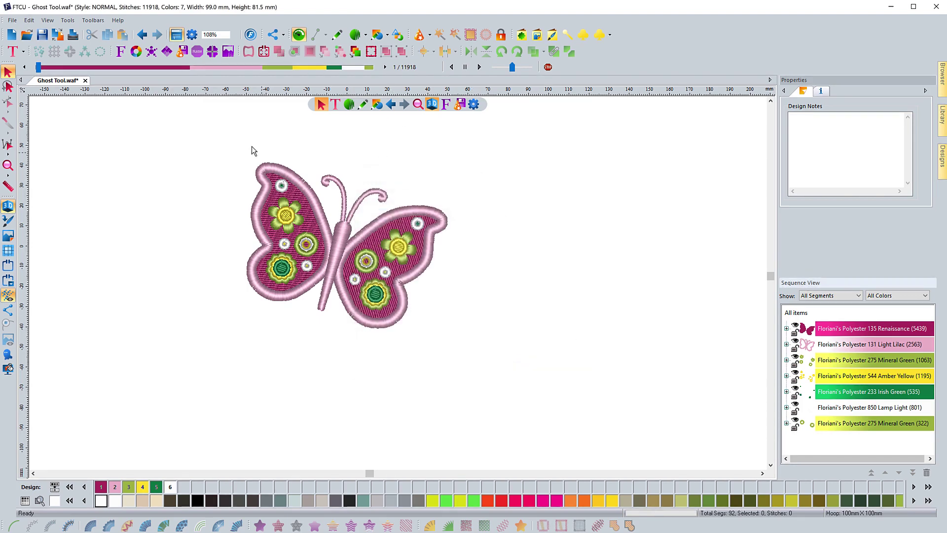
left_click_drag(217, 142, 516, 363)
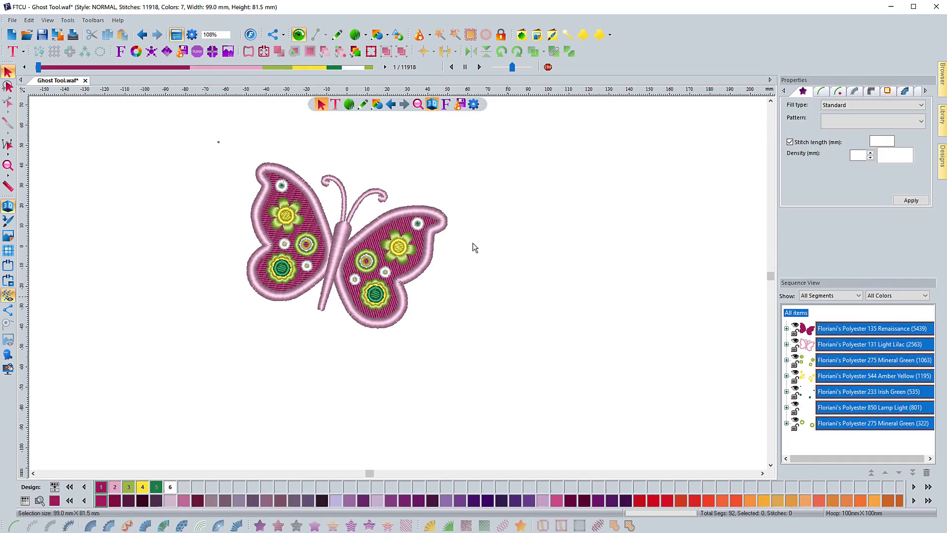
left_click(356, 51)
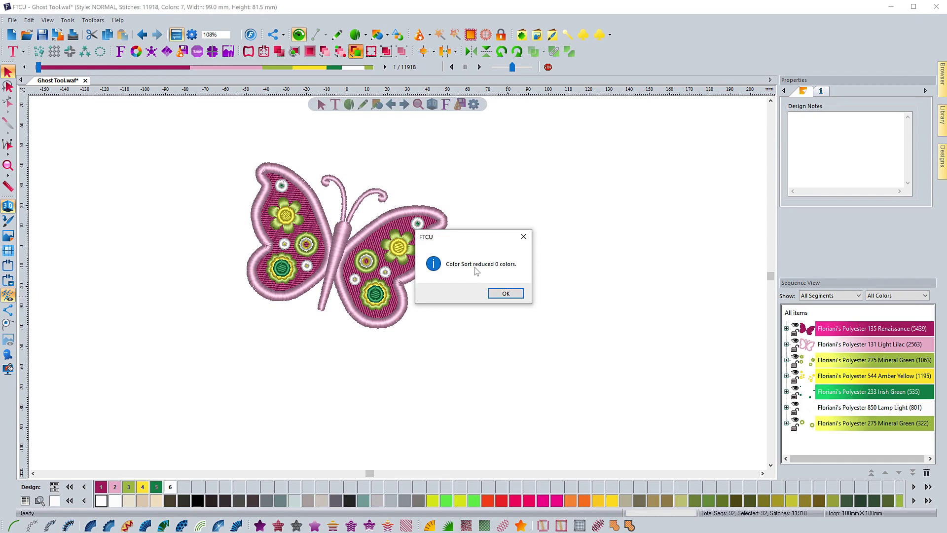
- Set the Color Sort maximum overlap back to 5% and close Preferences
left_click(506, 293)
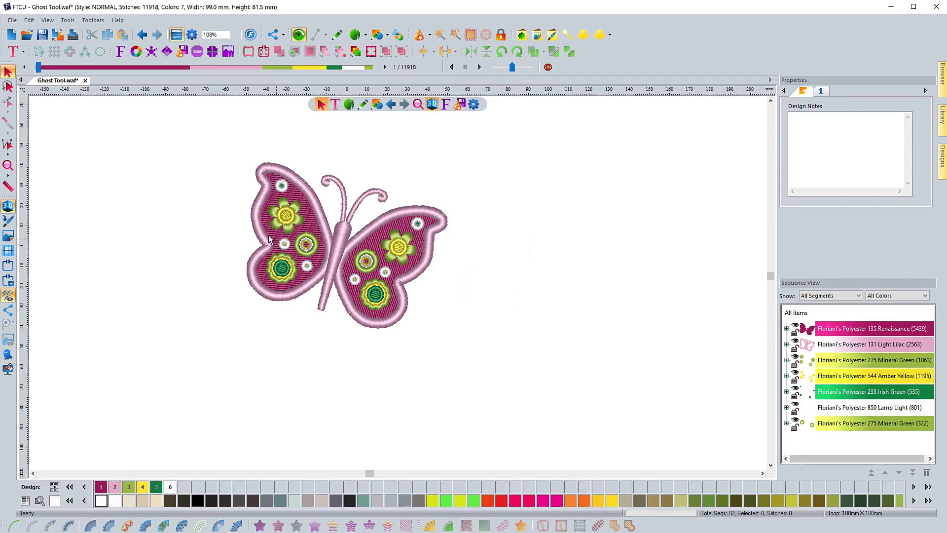
left_click_drag(215, 141, 321, 246)
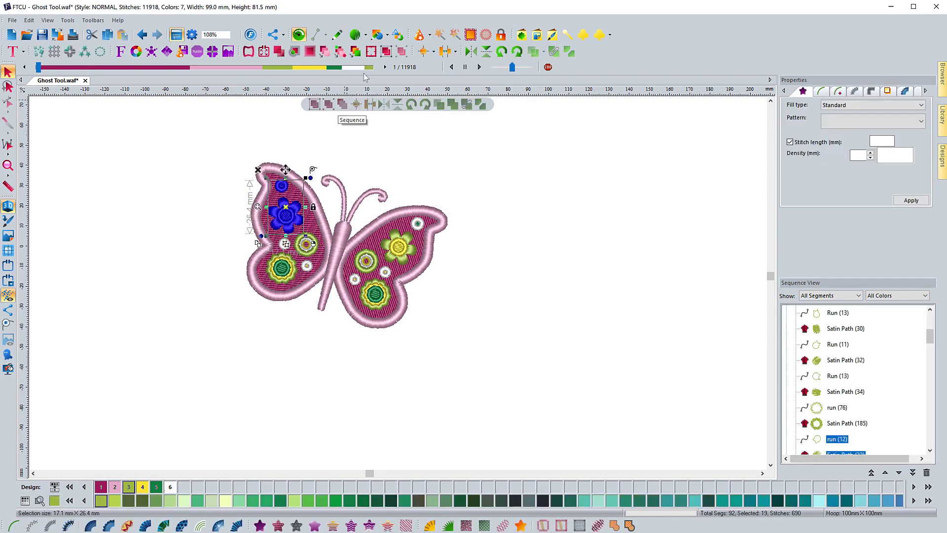
left_click(202, 153)
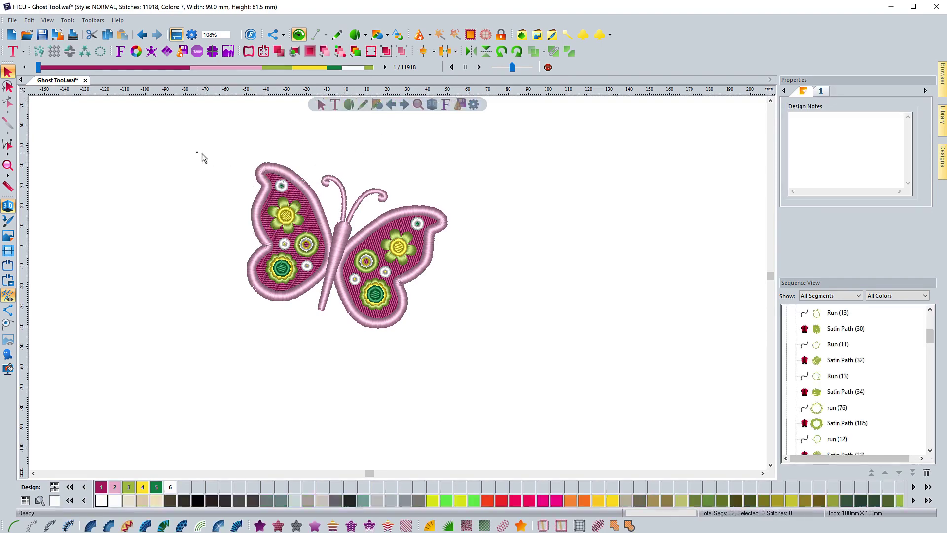
left_click(472, 104)
left_click(393, 185)
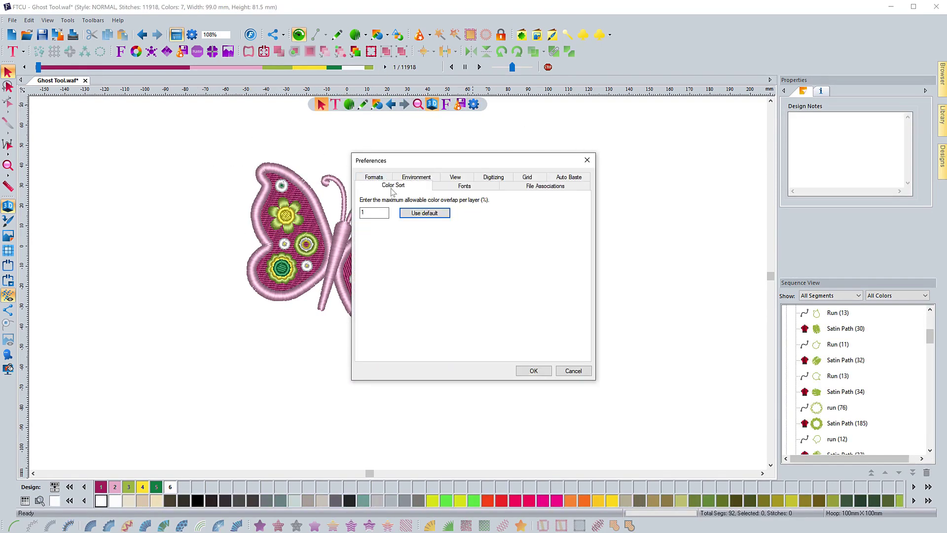
double_click(364, 214)
type("5")
left_click(534, 371)
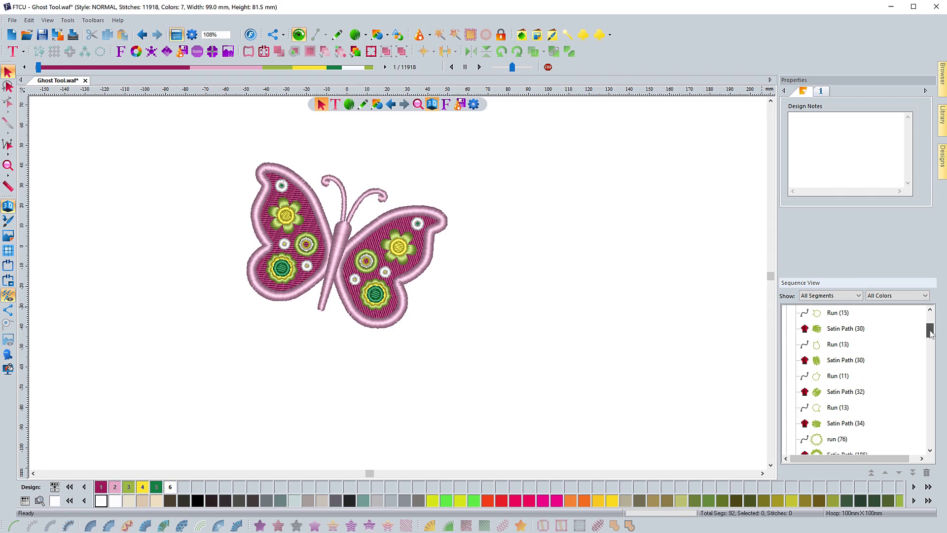
- Expand the Amber Yellow thread group in the sequence list and collapse Irish Green
left_click_drag(930, 337, 930, 321)
left_click(786, 360)
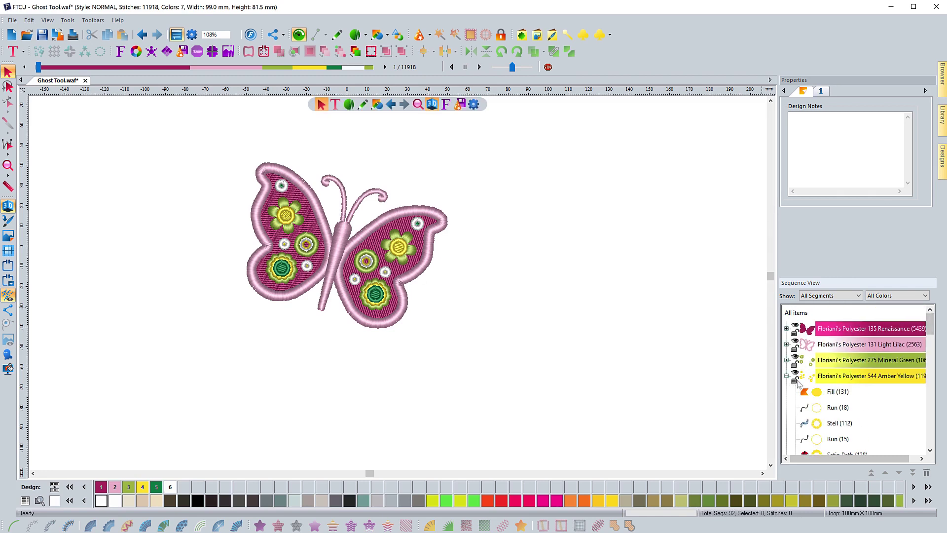
left_click(787, 378)
- Expand and collapse the Lamp Light group, then zoom in on the stitches and back out to 108%
left_click(787, 393)
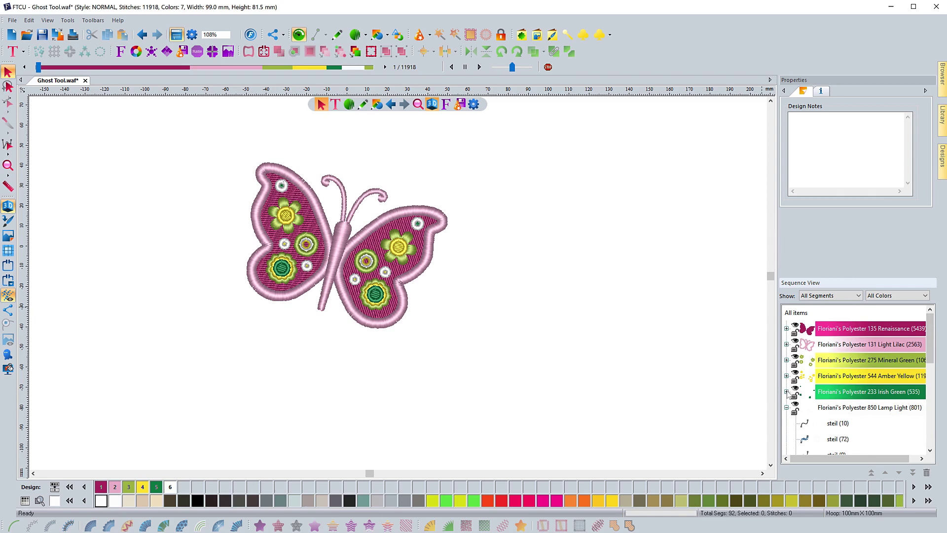
left_click(787, 407)
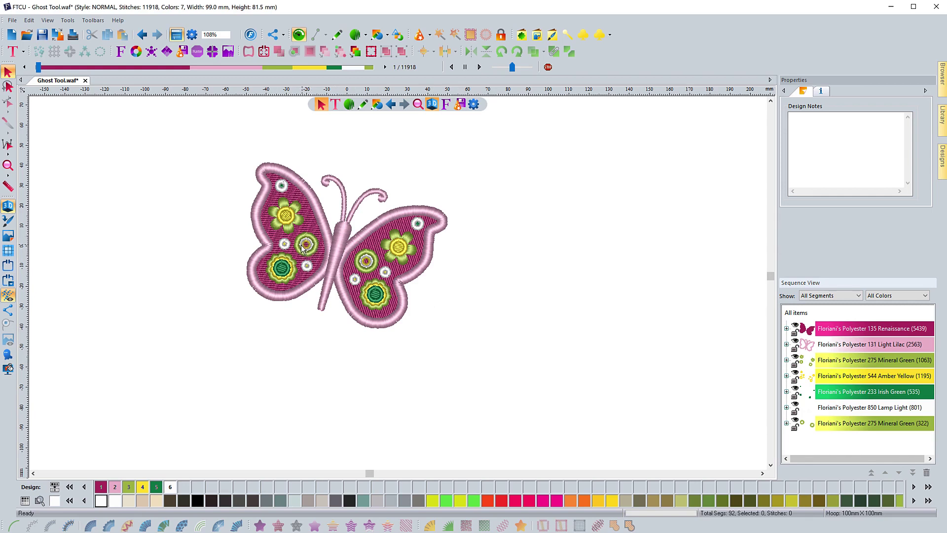
scroll(303, 249, "down", 1)
scroll(304, 249, "up", 2)
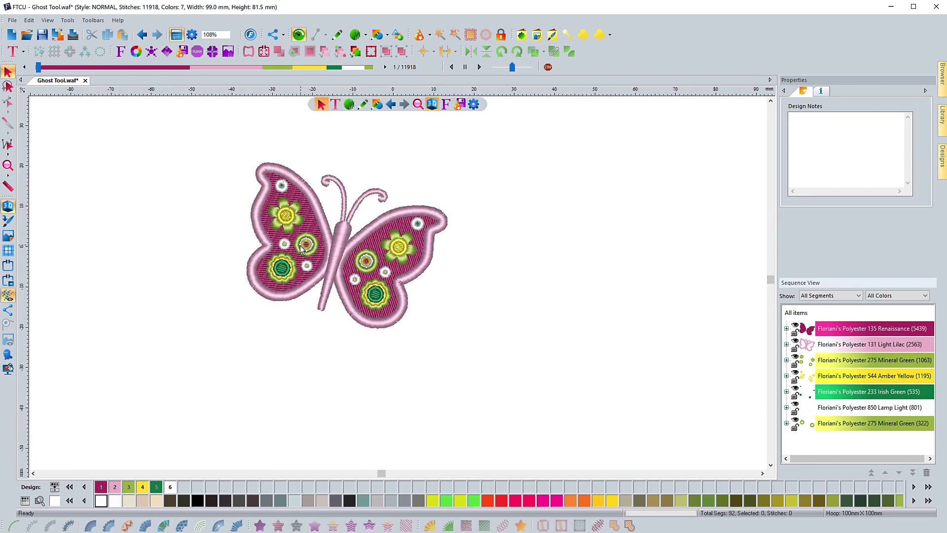
scroll(302, 248, "up", 2)
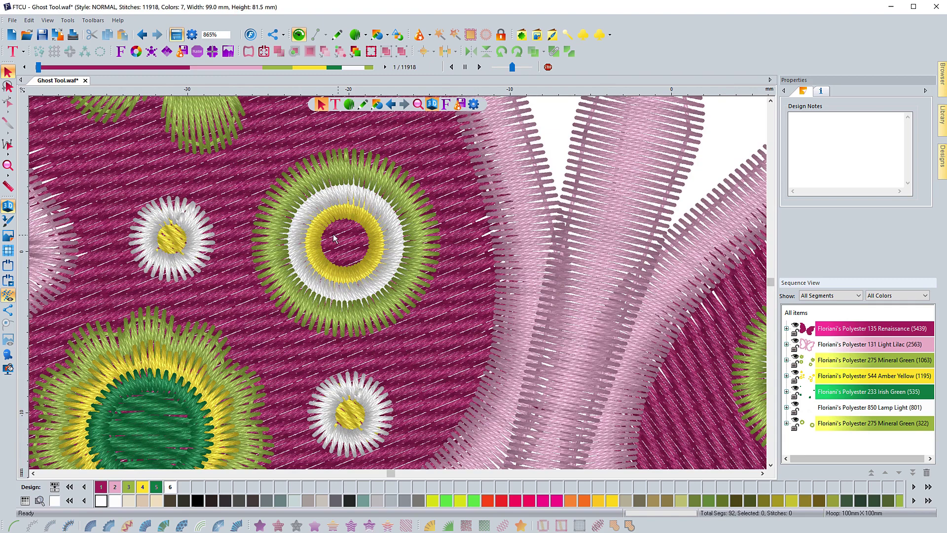
scroll(420, 266, "down", 3)
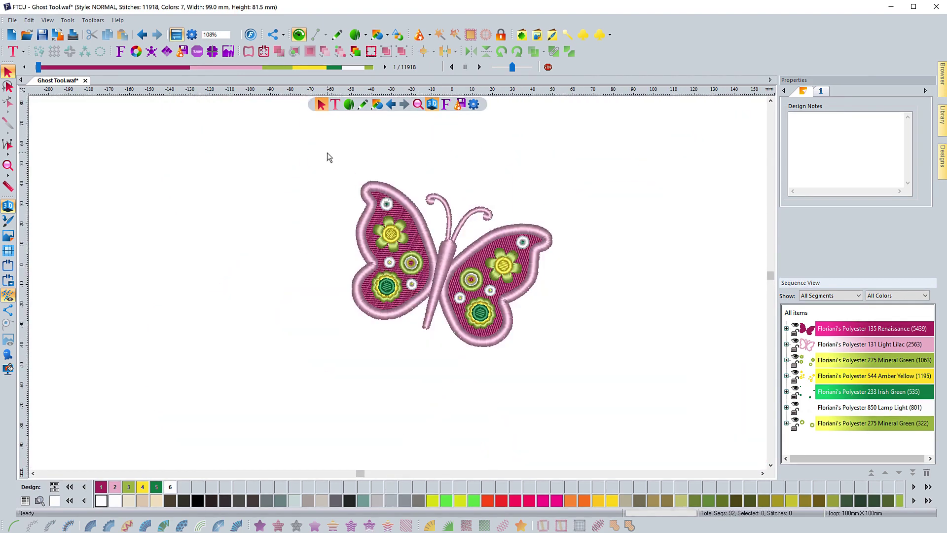
- Confirm the Color Sort overlap preference reads 100%, then marquee-select the whole butterfly
left_click_drag(327, 154, 644, 379)
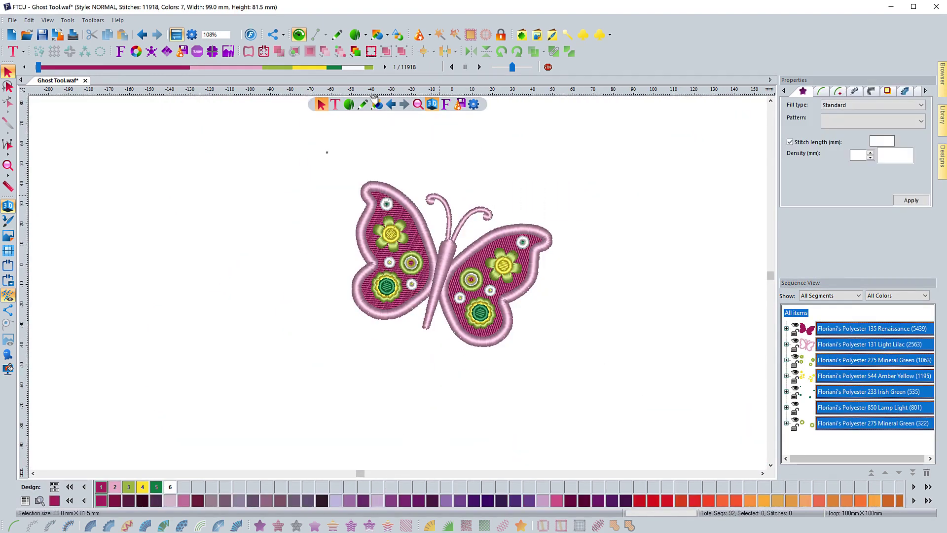
left_click(304, 136)
left_click(474, 104)
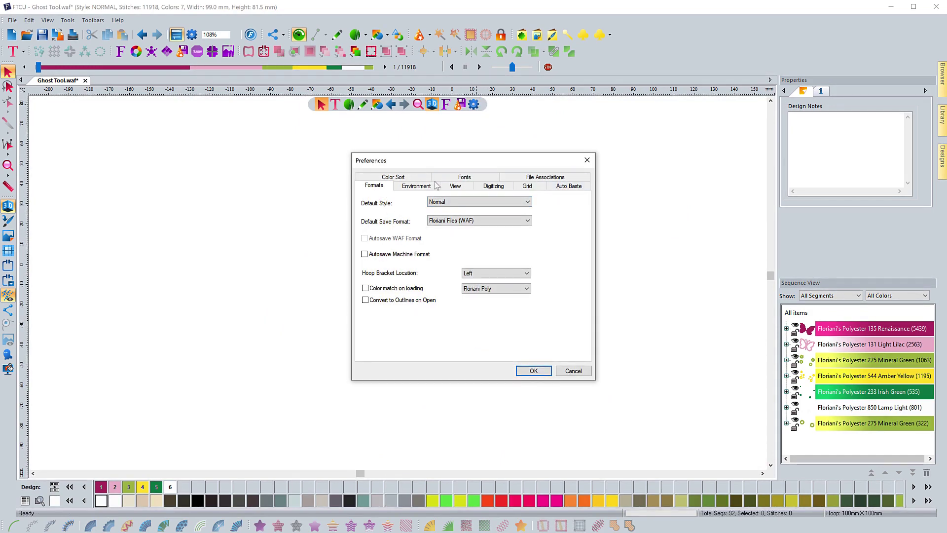
left_click(393, 177)
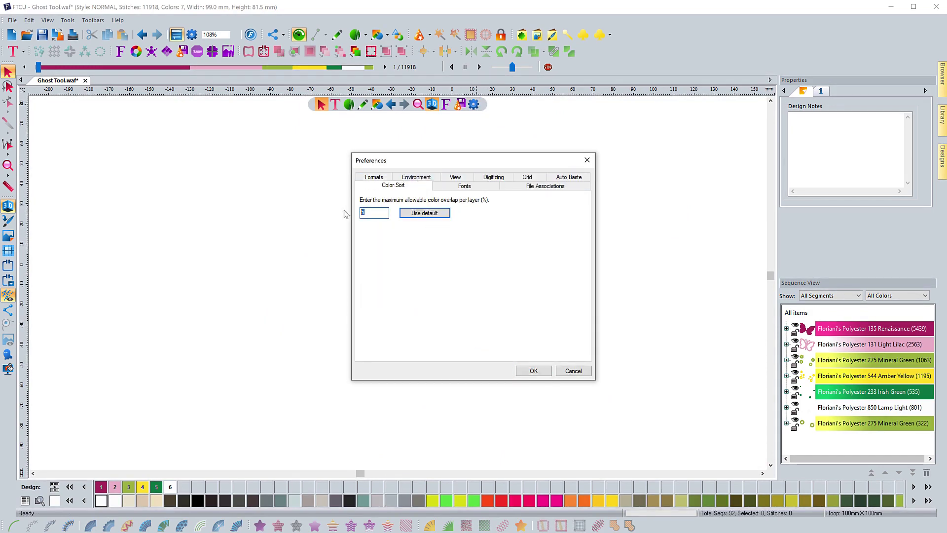
left_click(528, 371)
left_click_drag(313, 147, 631, 407)
- Zoom in on the stitches and run Color Sort, merging the Mineral Green groups to leave 6 colours
scroll(420, 274, "down", 3)
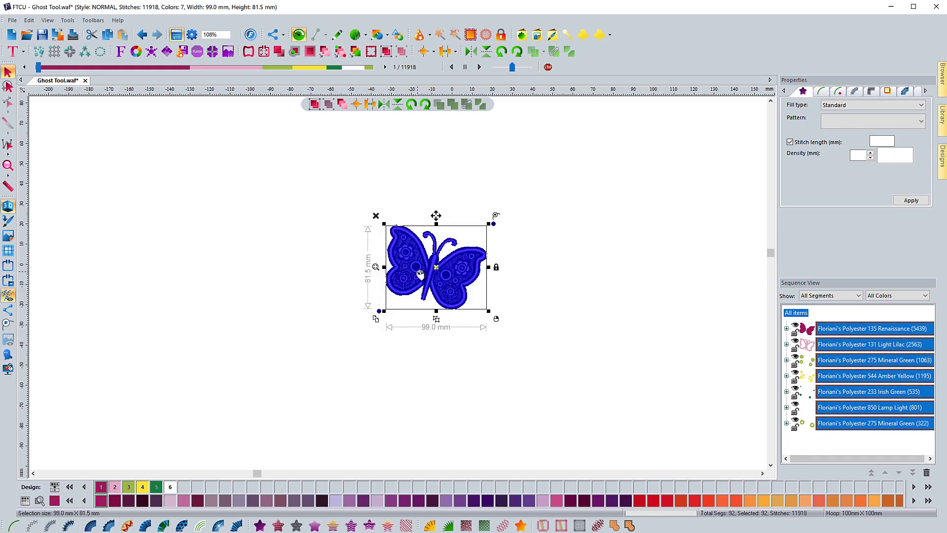
scroll(420, 274, "up", 1)
scroll(420, 274, "up", 3)
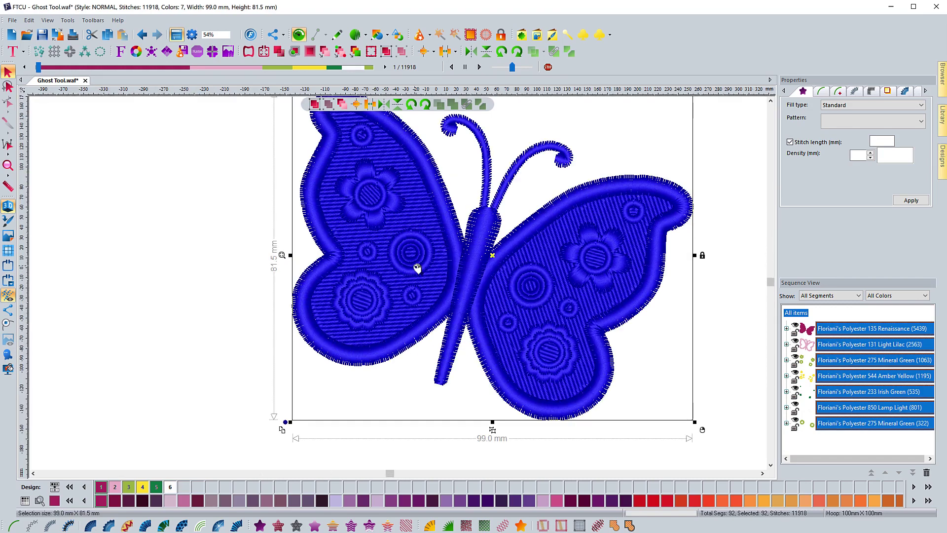
scroll(417, 267, "up", 3)
scroll(378, 157, "up", 3)
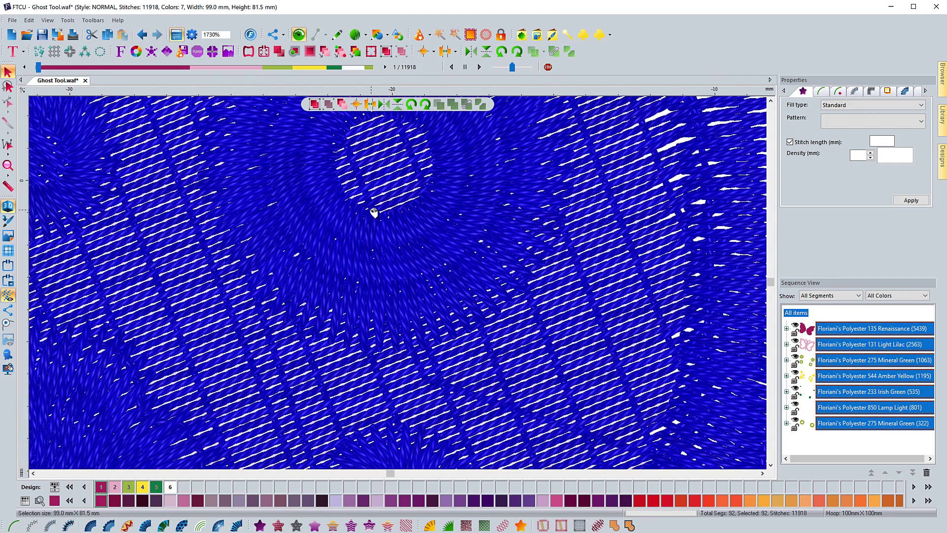
scroll(374, 212, "down", 2)
scroll(374, 212, "down", 2)
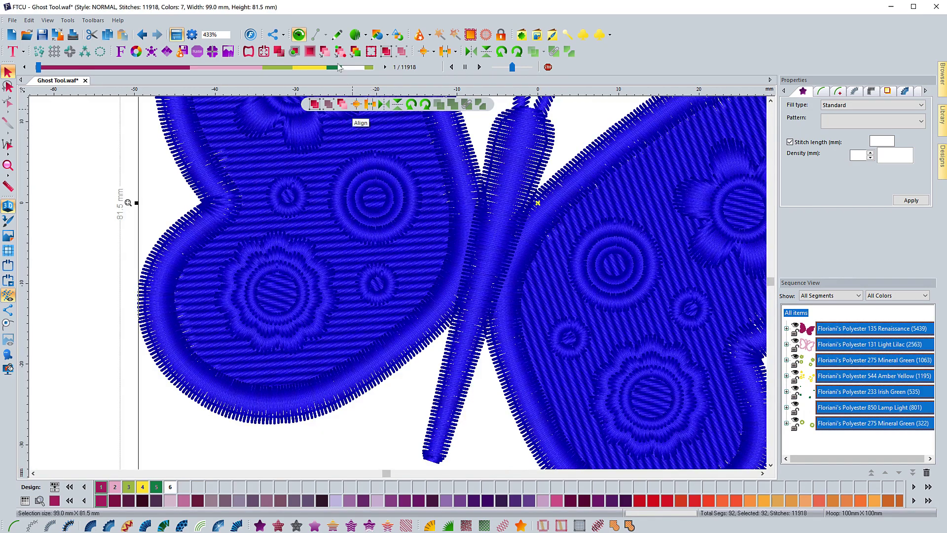
left_click(356, 51)
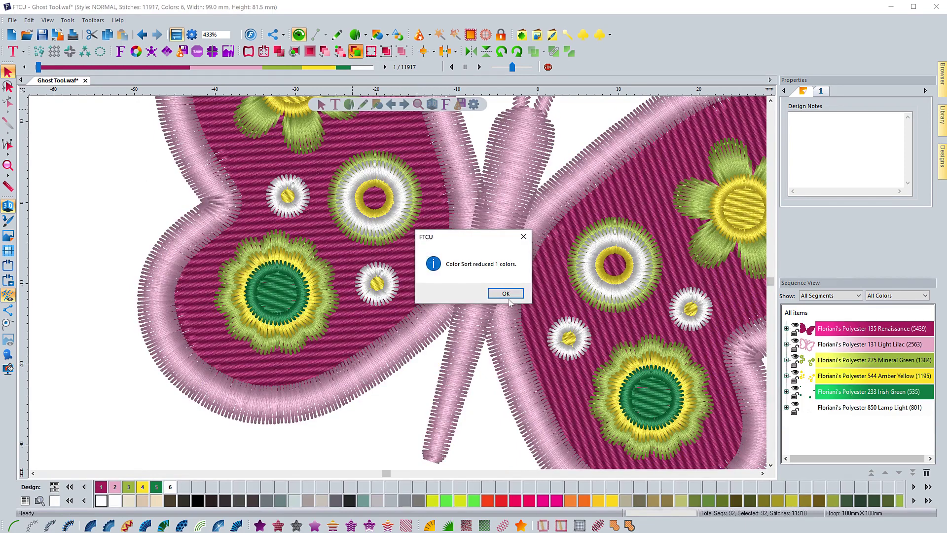
left_click(507, 295)
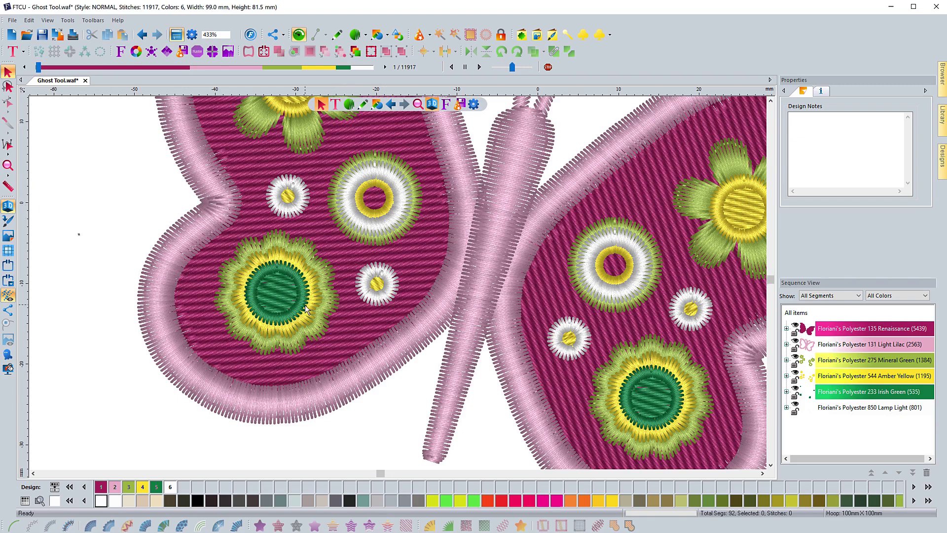
scroll(306, 310, "down", 1)
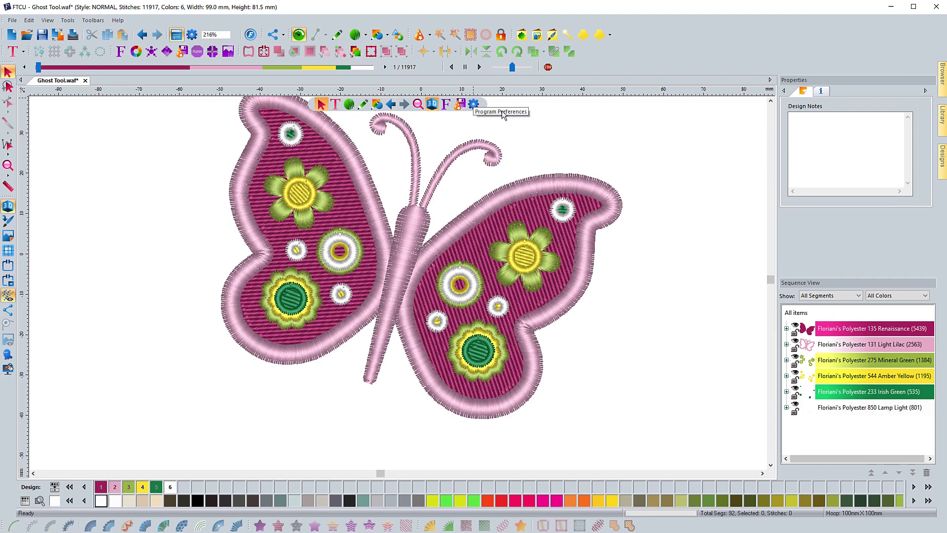
- Reset the Color Sort overlap from 100 to the default 5% using Use default, and save
left_click(473, 105)
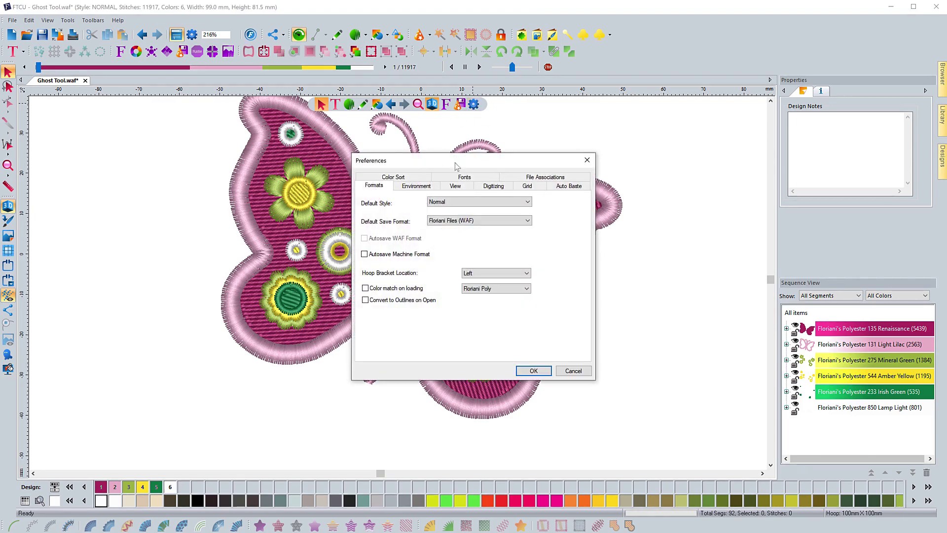
left_click(393, 176)
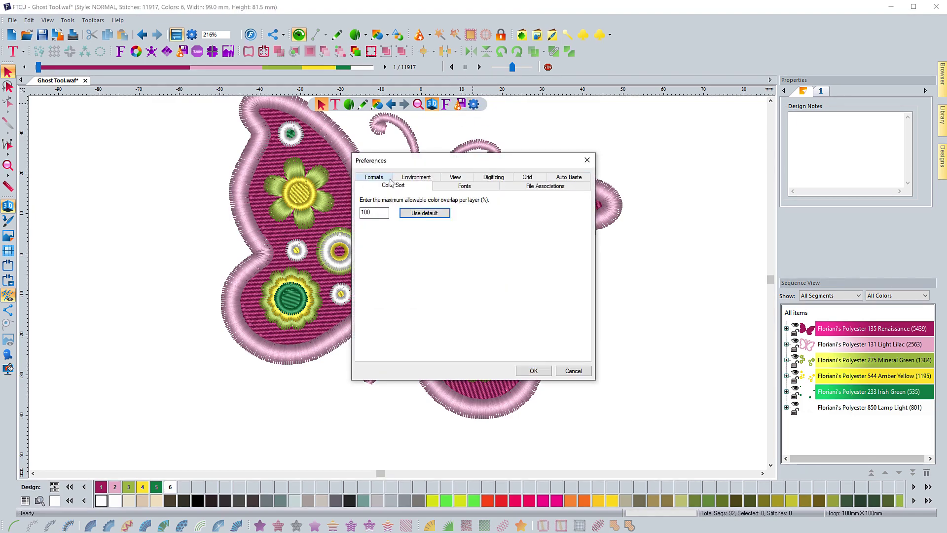
double_click(370, 212)
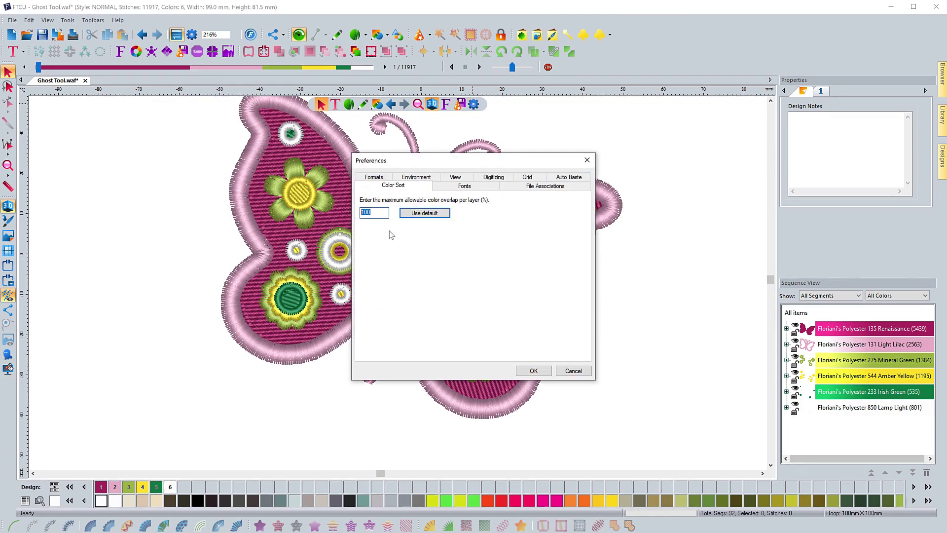
left_click(422, 215)
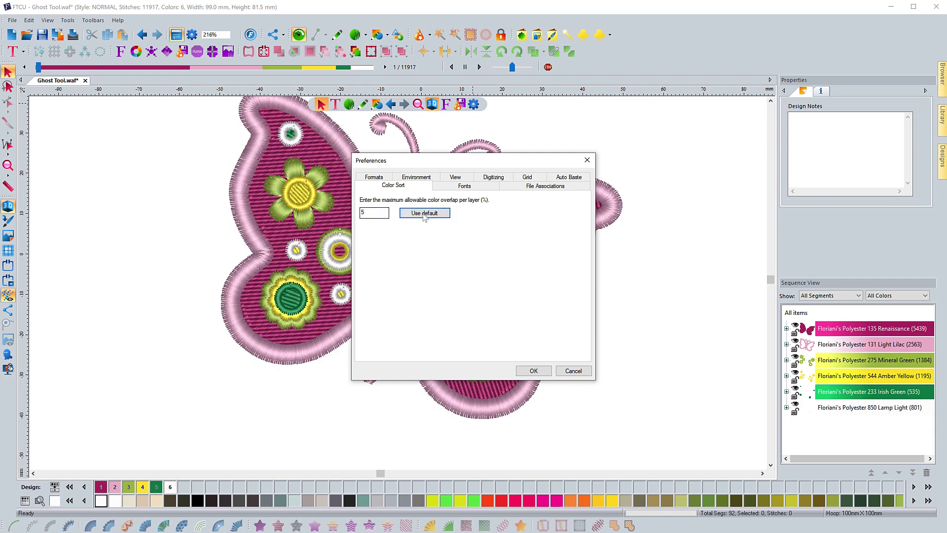
left_click(534, 371)
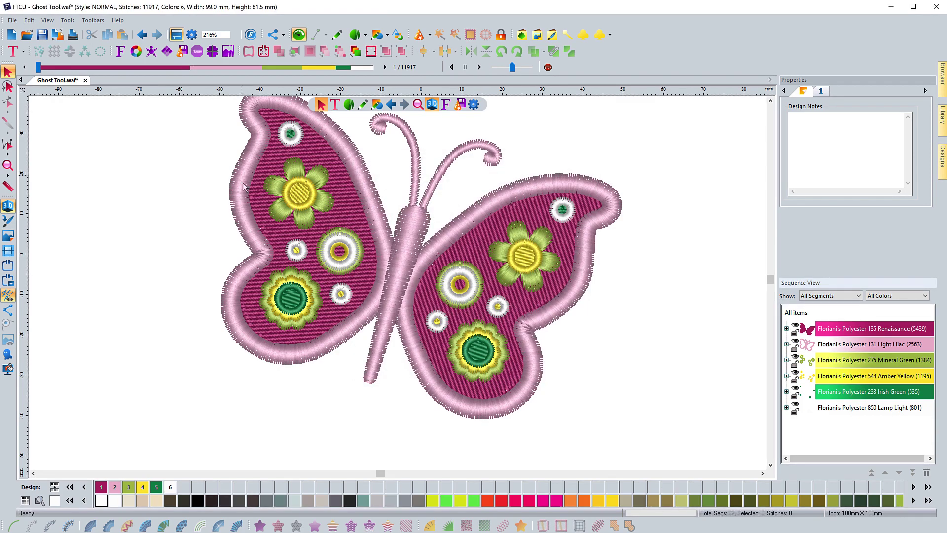
- Undo the two earlier colour sorts to restore the original 11-colour butterfly
left_click(141, 35)
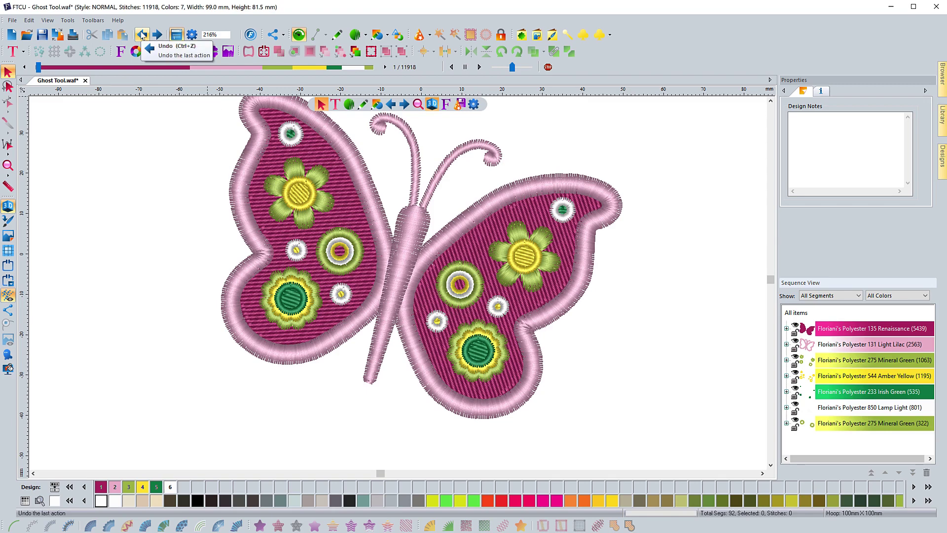
left_click(141, 35)
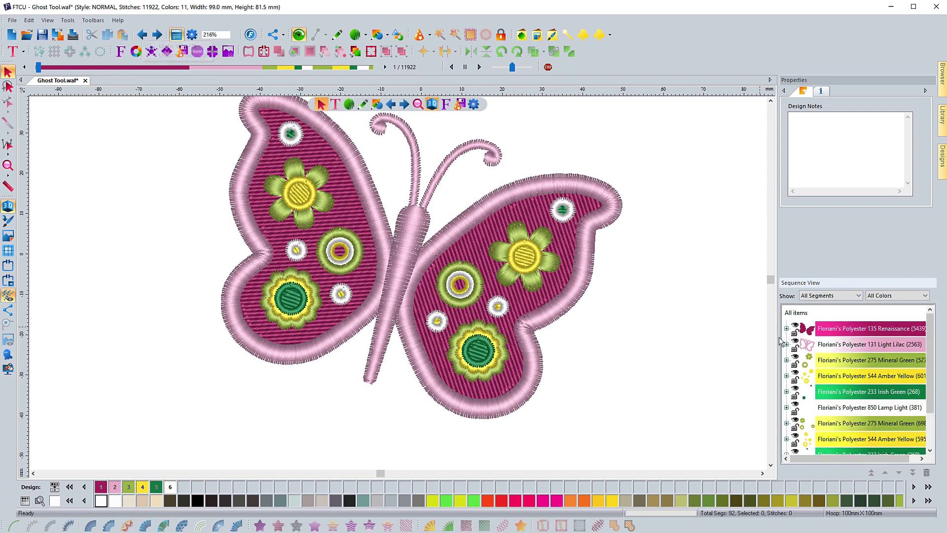
scroll(104, 329, "down", 2)
- Select the whole butterfly and colour-sort it at 5%, reducing 11 colours to 7
left_click_drag(138, 194, 259, 280)
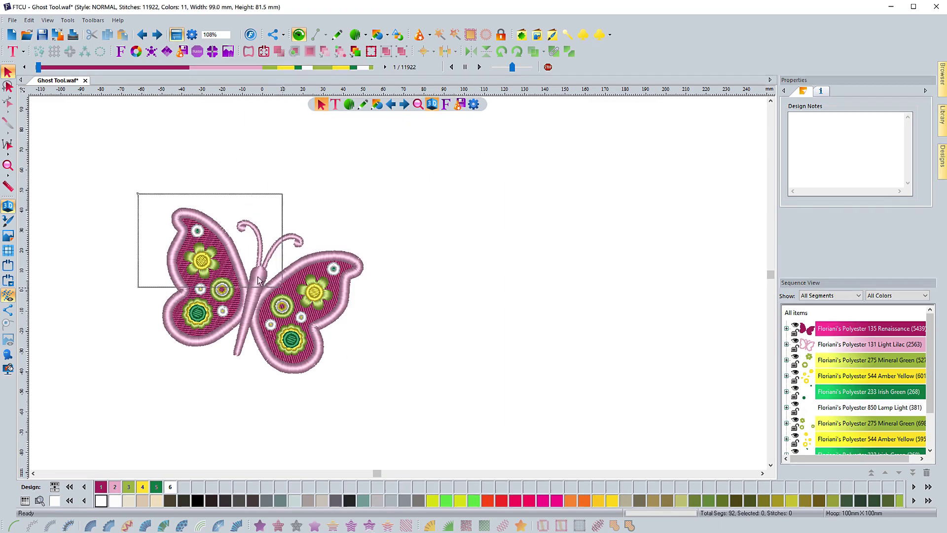
key("ctrl+a")
left_click(355, 51)
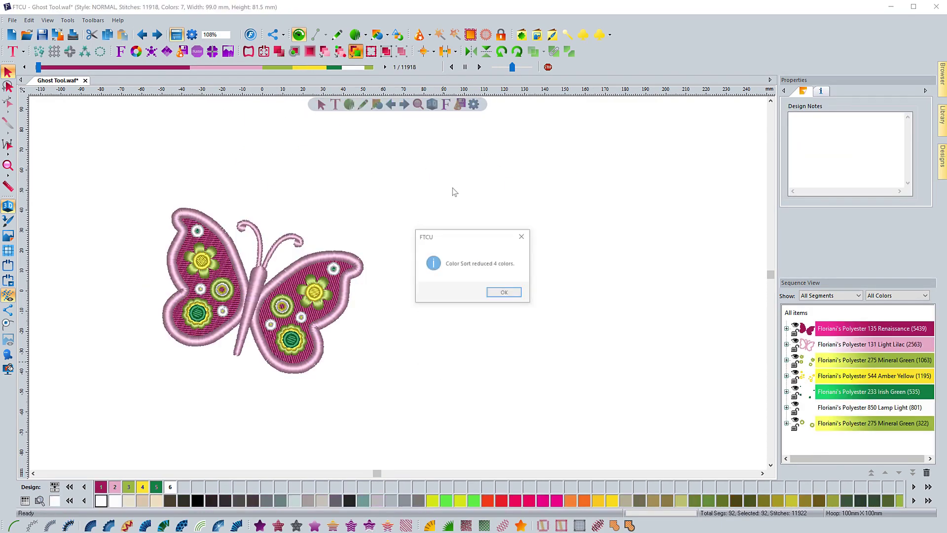
left_click(500, 297)
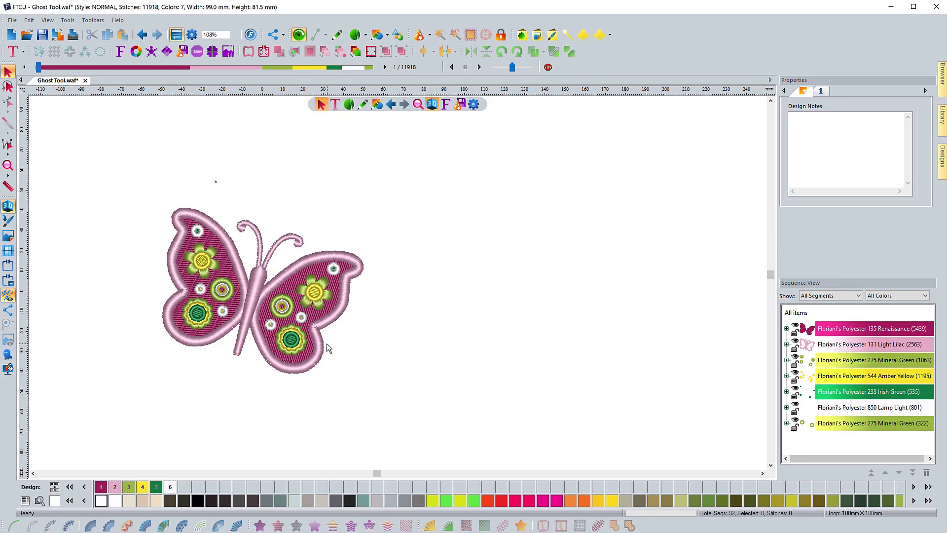